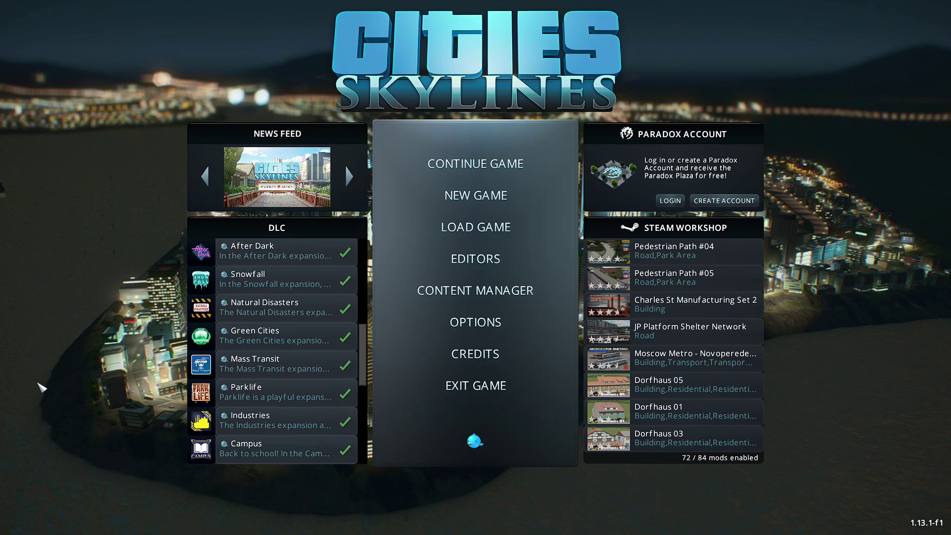
Step: Filter the installed mods by 'unlock' to list Unlock All, Unlock All Roads and UnlockLandScaping
left_click(476, 290)
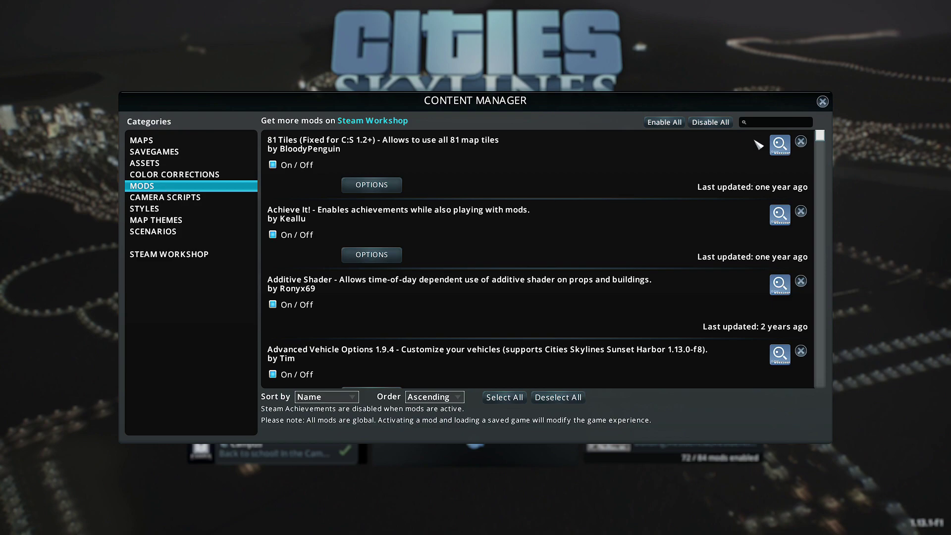
left_click(754, 124)
type("unlock")
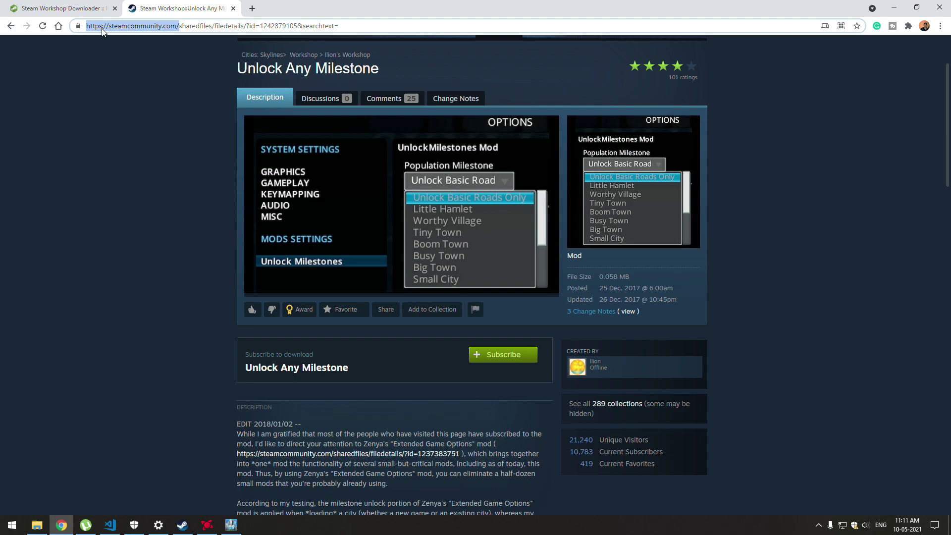
Step: Copy the Unlock Any Milestone workshop page's URL from the browser address bar
scroll(150, 174, "up", 2)
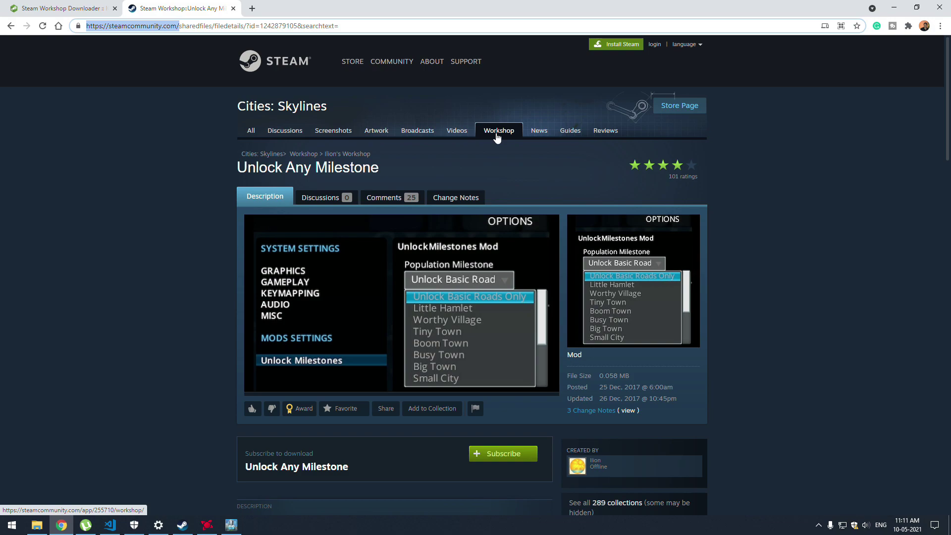
scroll(194, 167, "down", 1)
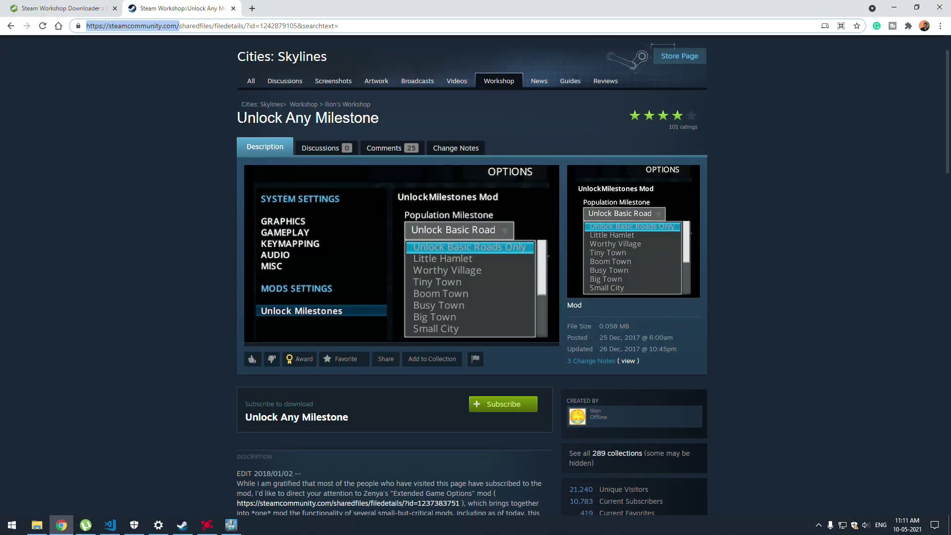
left_click_drag(236, 122, 402, 124)
left_click(401, 123)
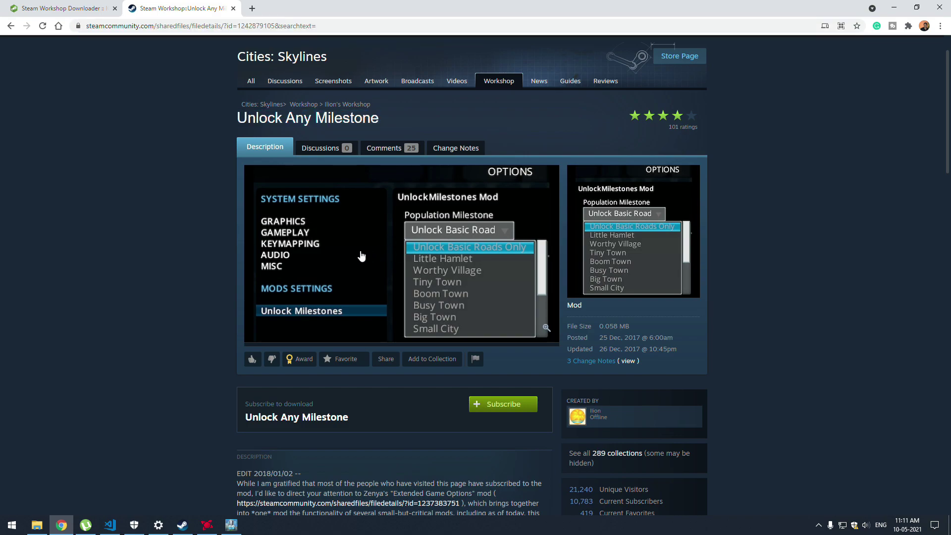
left_click(330, 28)
key("ctrl+c")
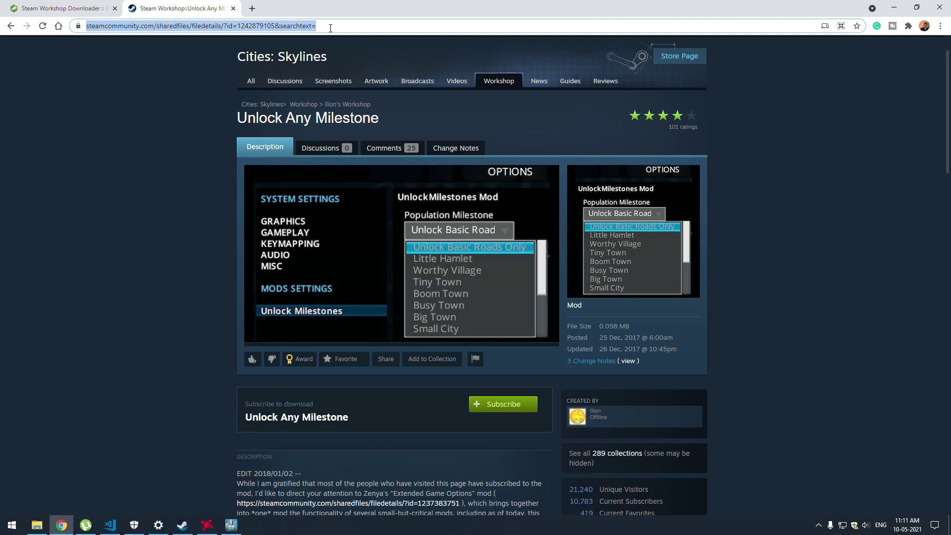
left_click(89, 8)
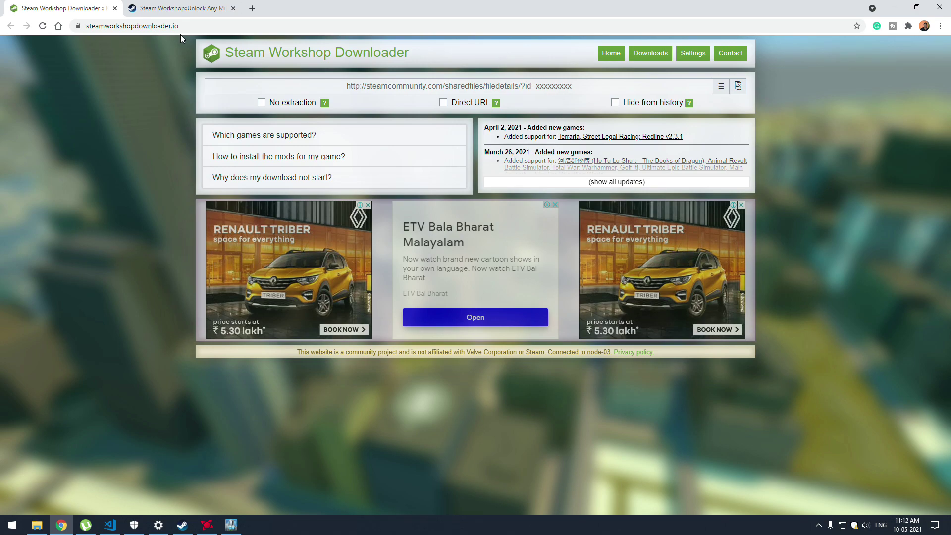
left_click(300, 84)
key("ctrl+v")
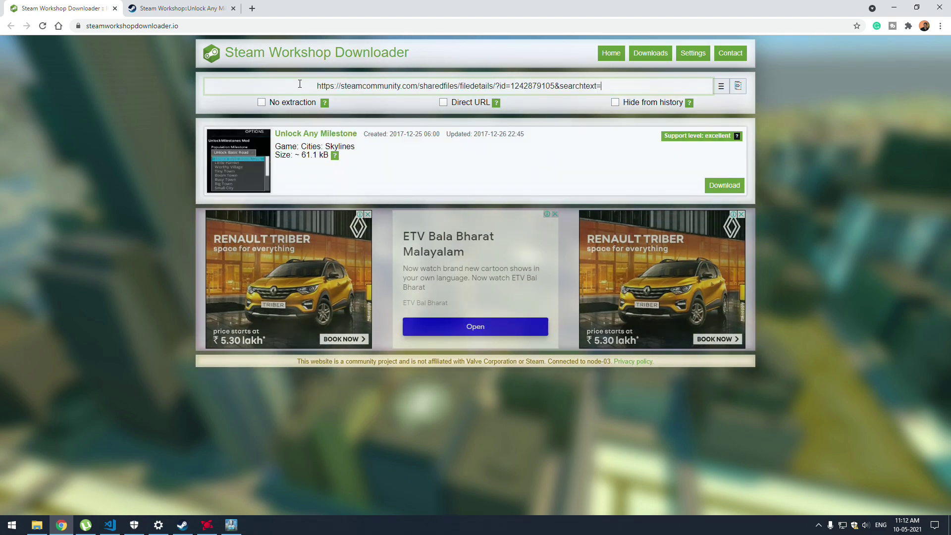
left_click(721, 188)
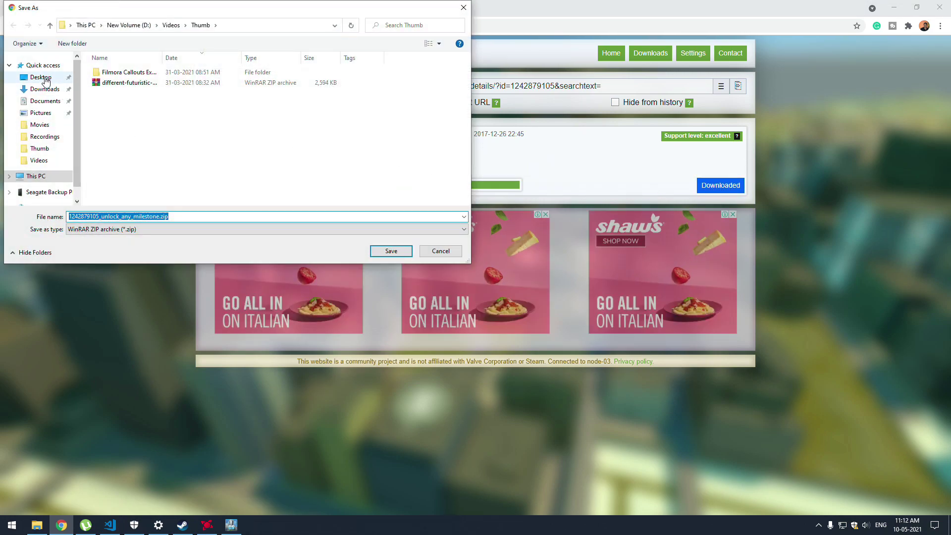
left_click(55, 77)
left_click(393, 251)
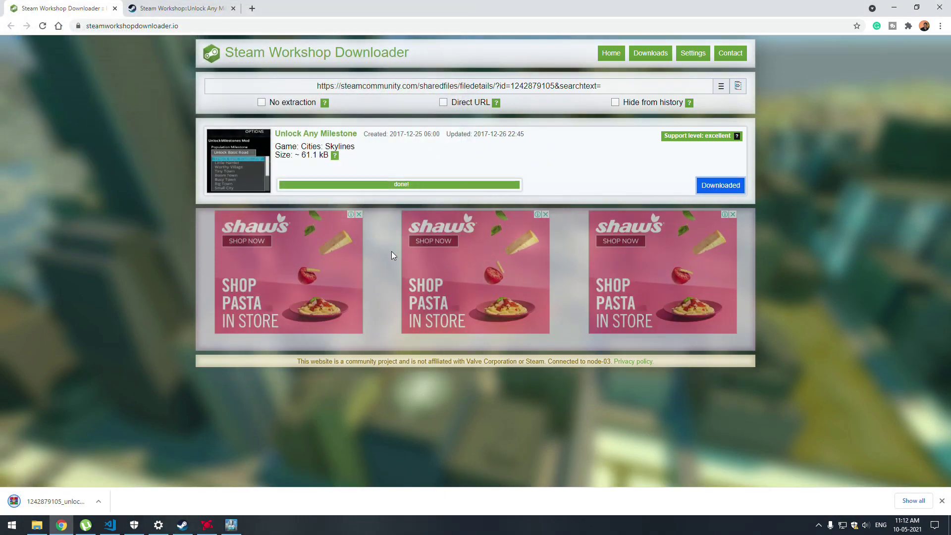
key("super+d")
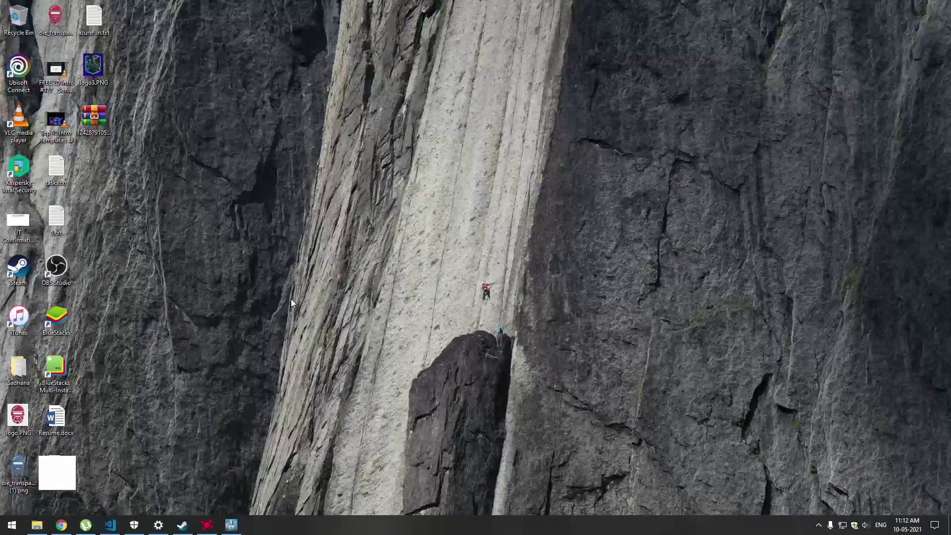
right_click(102, 126)
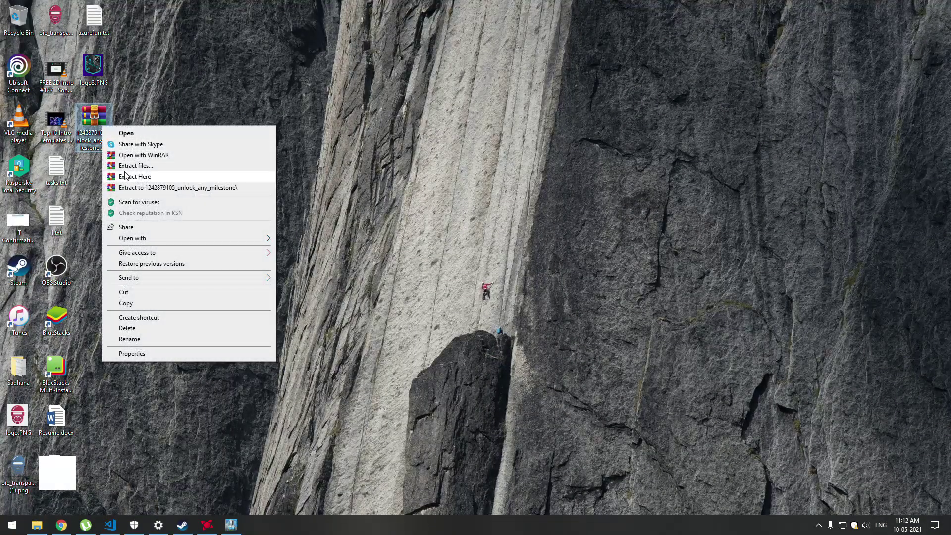
left_click(148, 187)
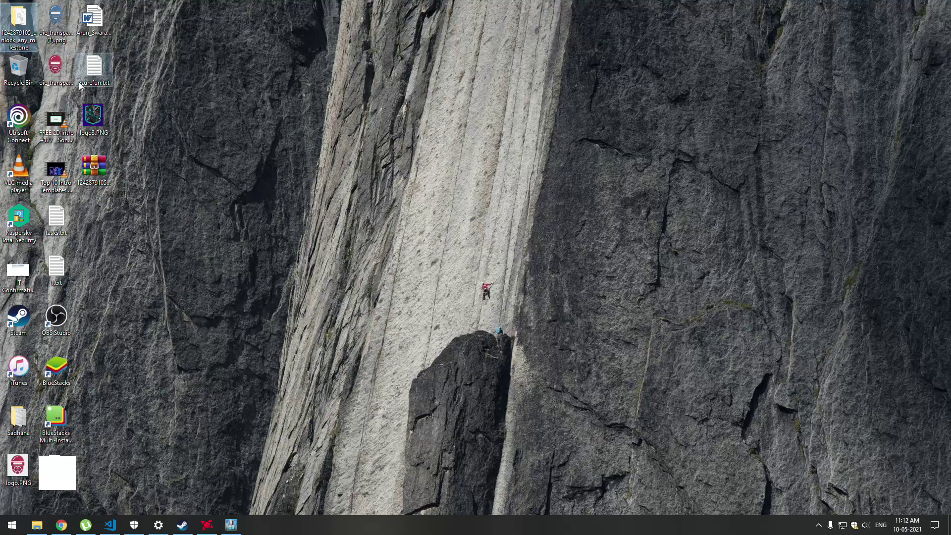
double_click(22, 31)
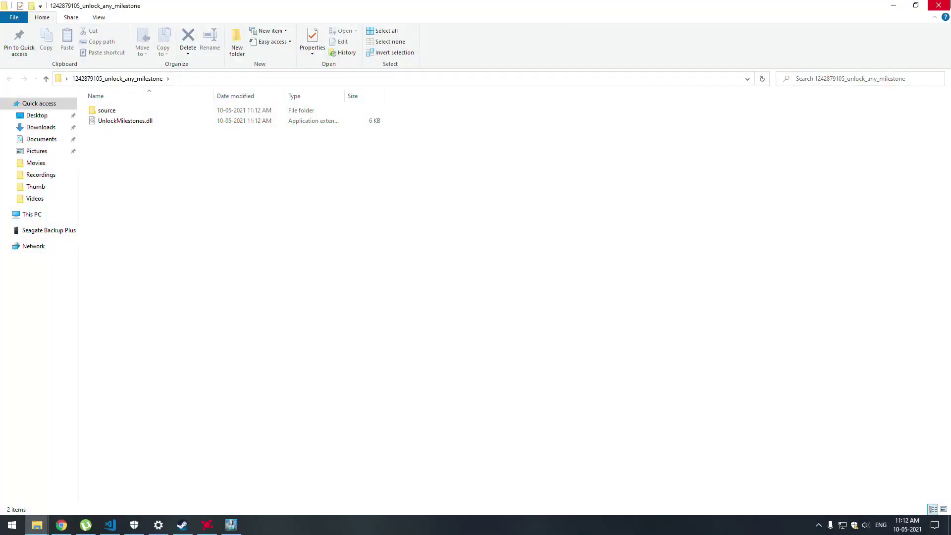
left_click(939, 5)
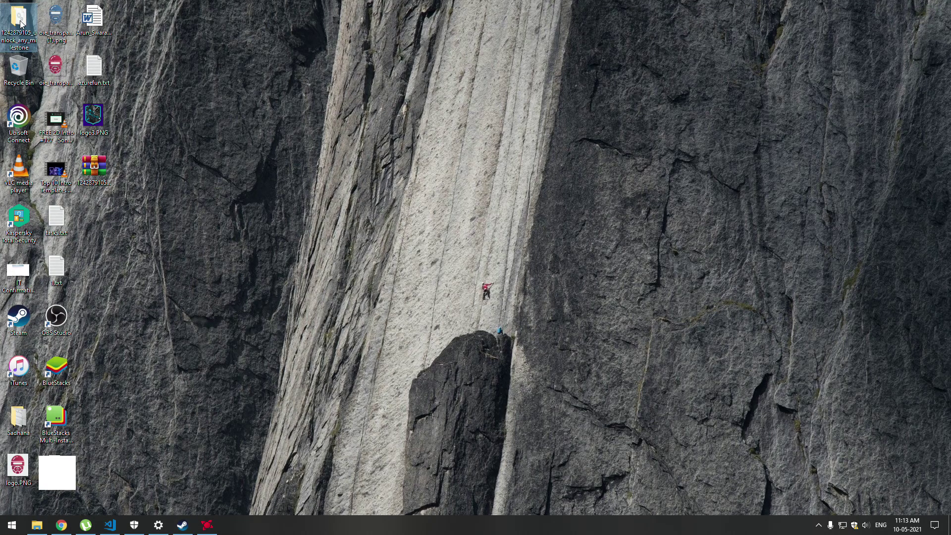
left_click(37, 525)
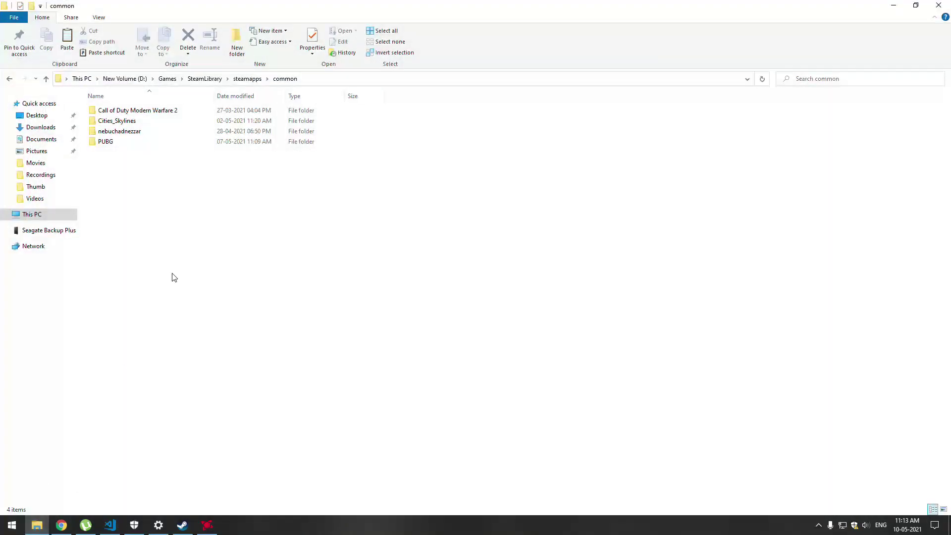
double_click(117, 121)
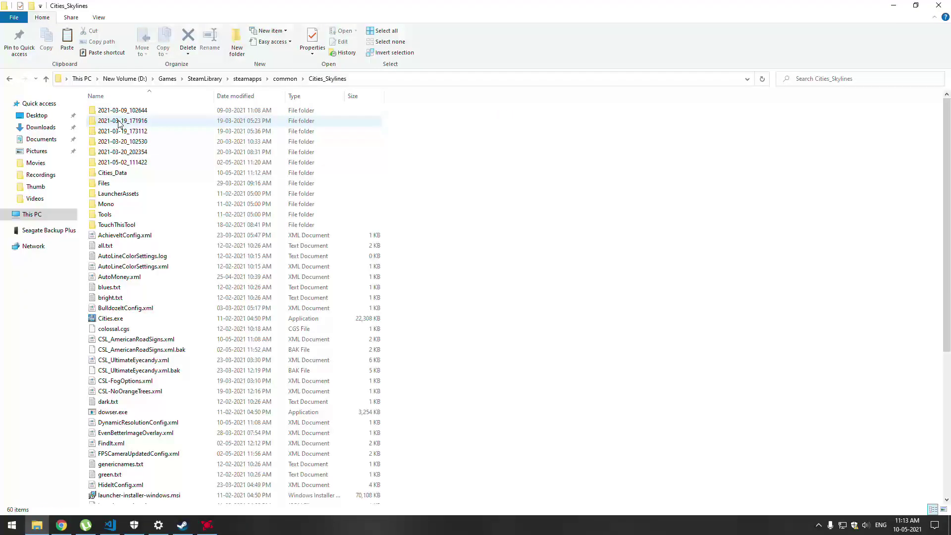
double_click(105, 184)
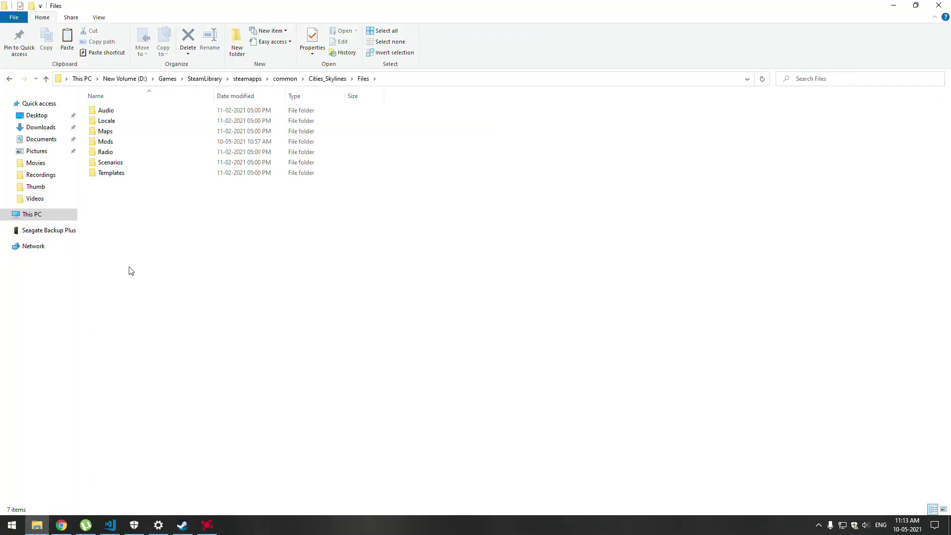
left_click(103, 145)
double_click(103, 145)
right_click(129, 217)
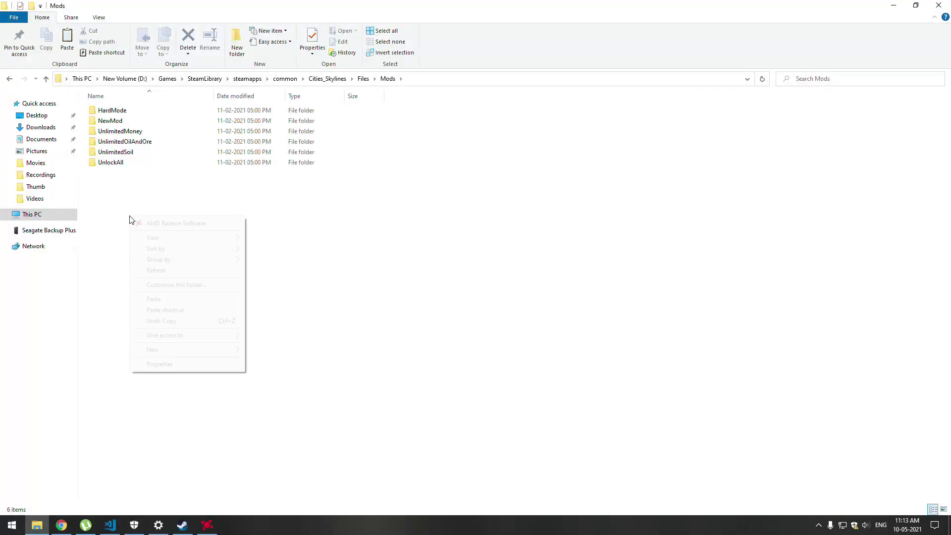
left_click(150, 300)
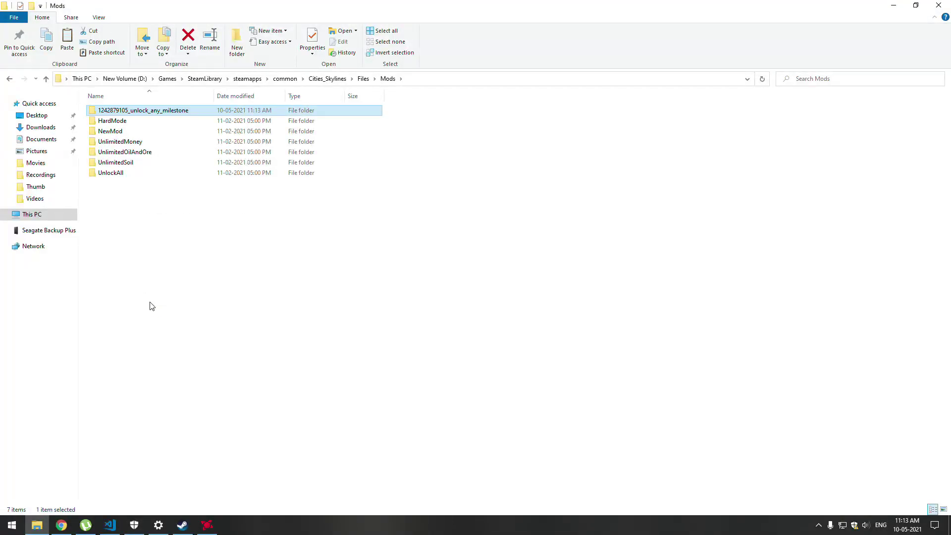
left_click(182, 525)
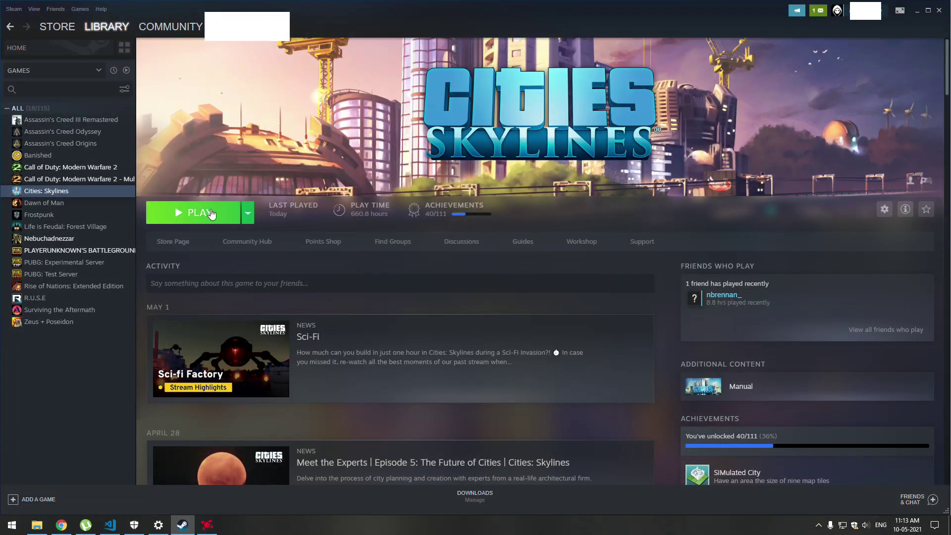
Step: Launch Cities: Skylines with PLAY on its Steam library page
left_click(211, 213)
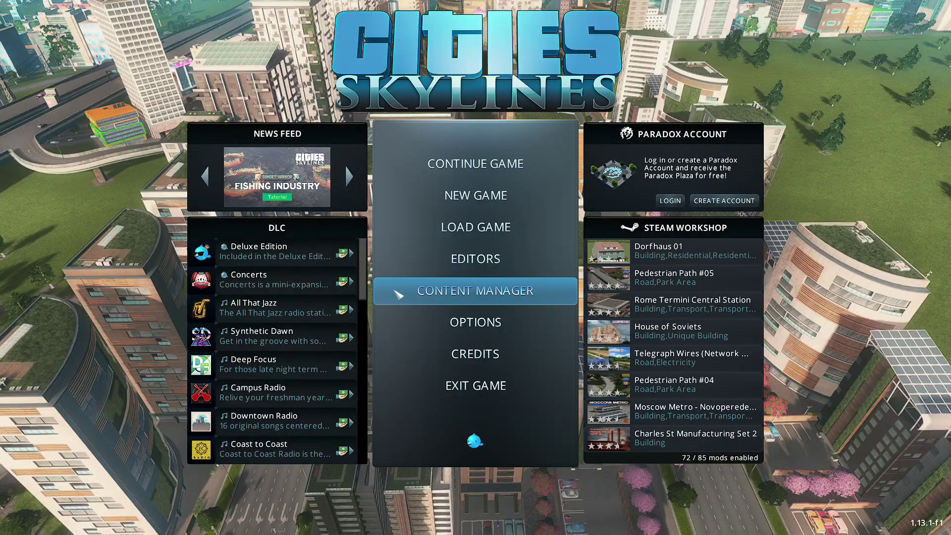
Step: Search the Content Manager mods for 'unlock' and enable Unlock Milestones
left_click(420, 292)
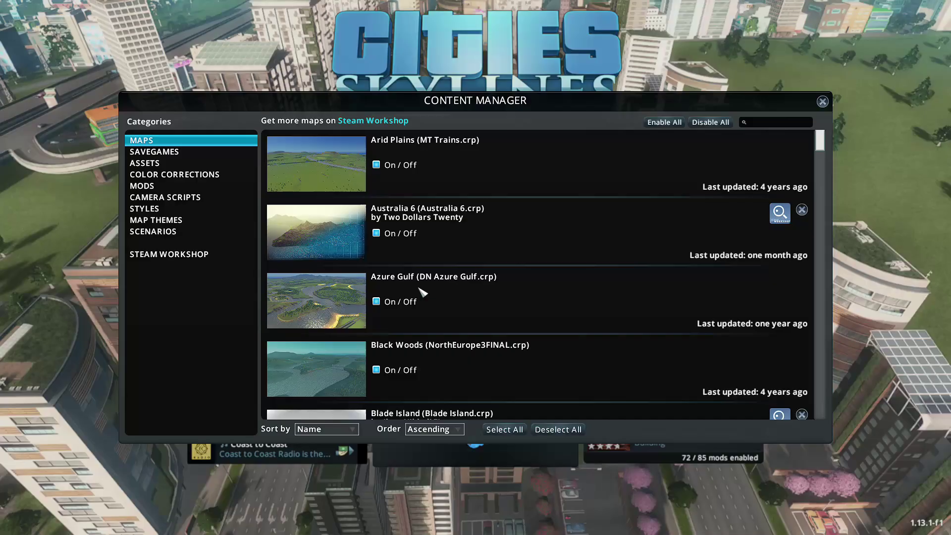
left_click(143, 186)
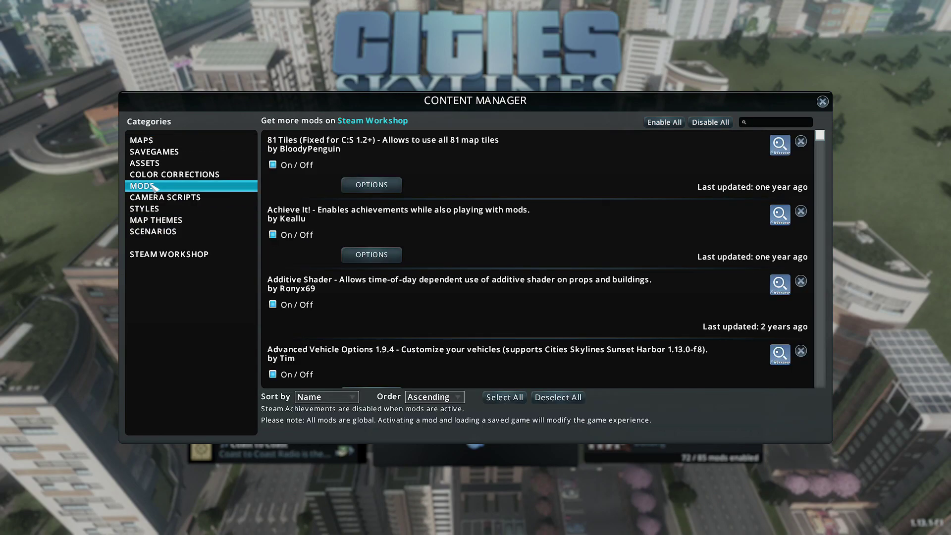
left_click(761, 123)
type("unlock")
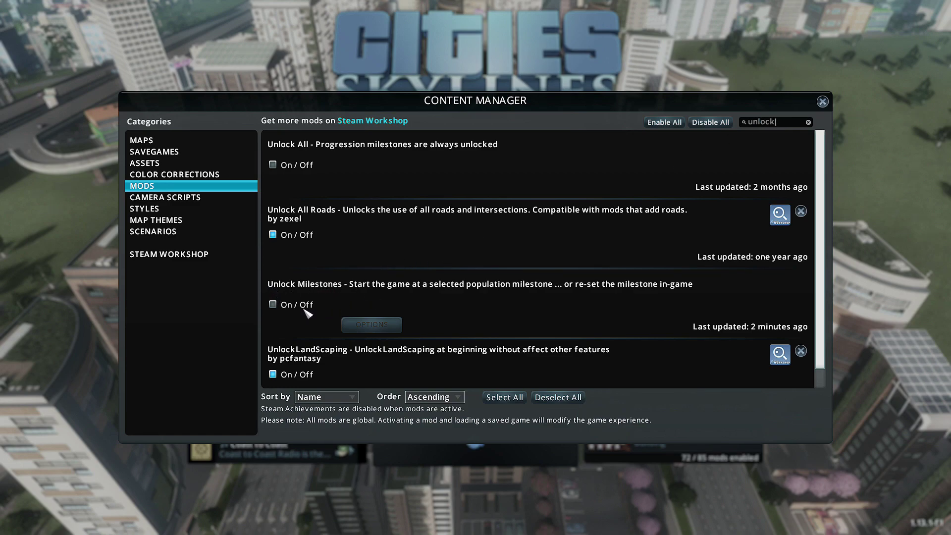
left_click(273, 305)
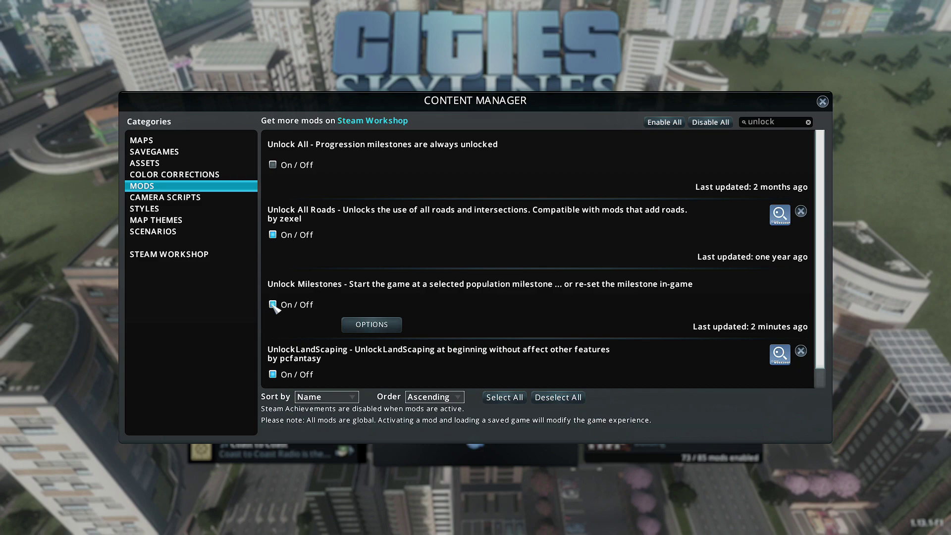
Step: Review the Population Milestone settings in the Unlock Milestones options, then close them
left_click(372, 325)
left_click(468, 130)
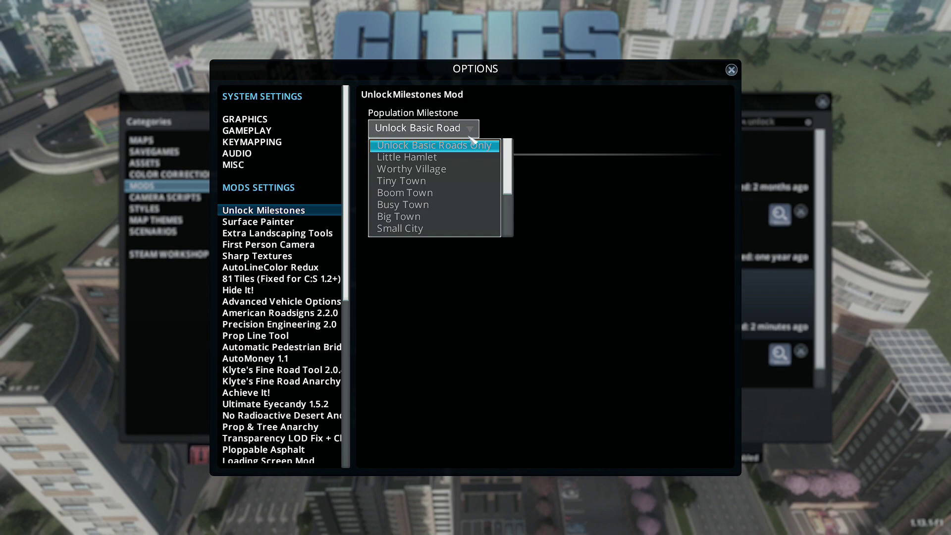
scroll(448, 183, "down", 3)
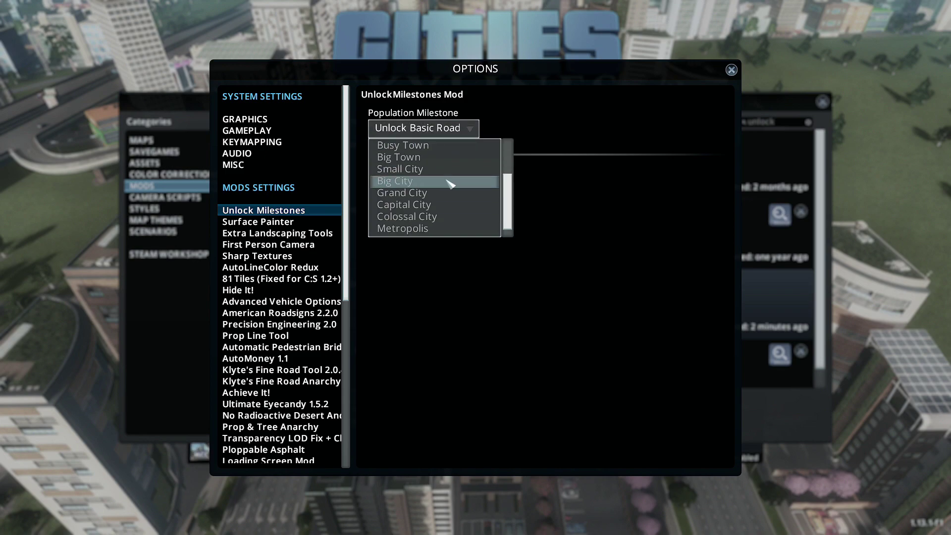
left_click(731, 70)
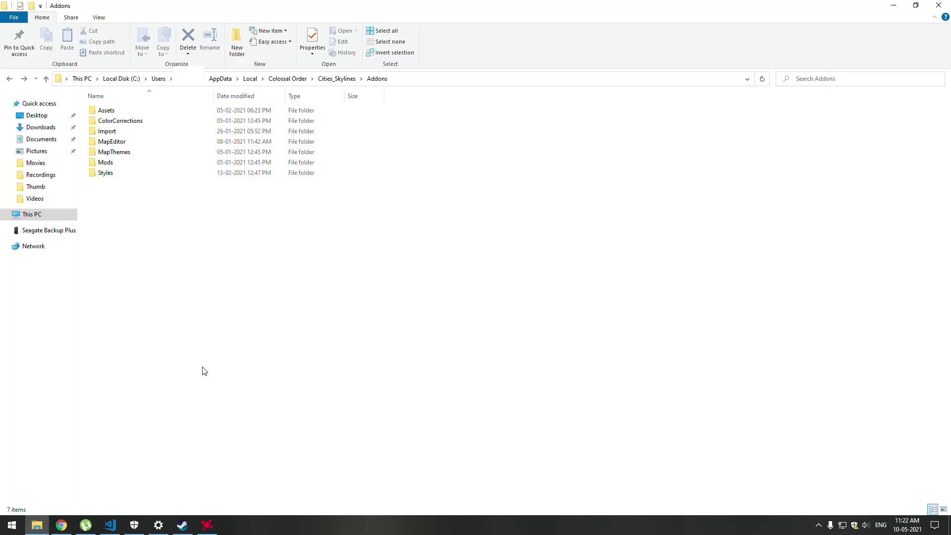
Step: Inspect the AppData Addons folder, confirming Addons\Mods is empty, then open Assets
left_click(433, 79)
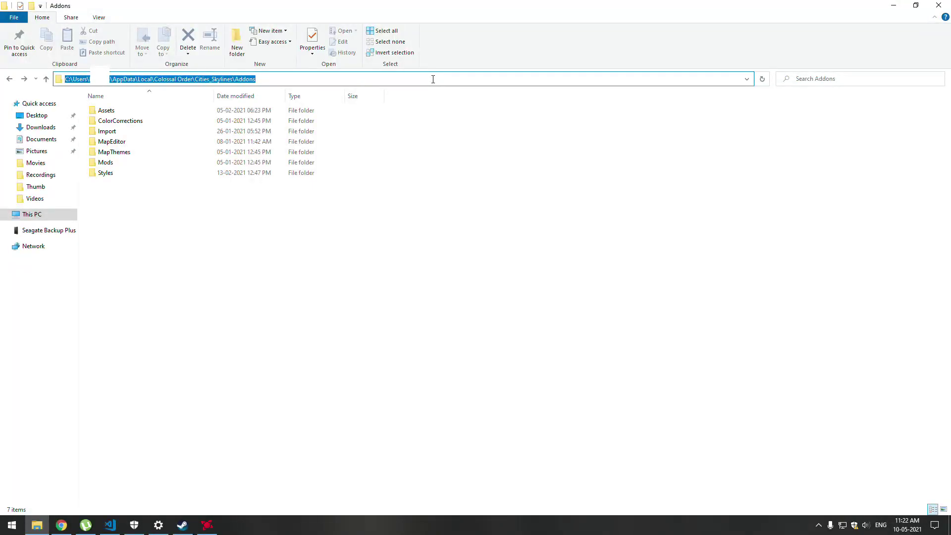
left_click(185, 201)
left_click(120, 166)
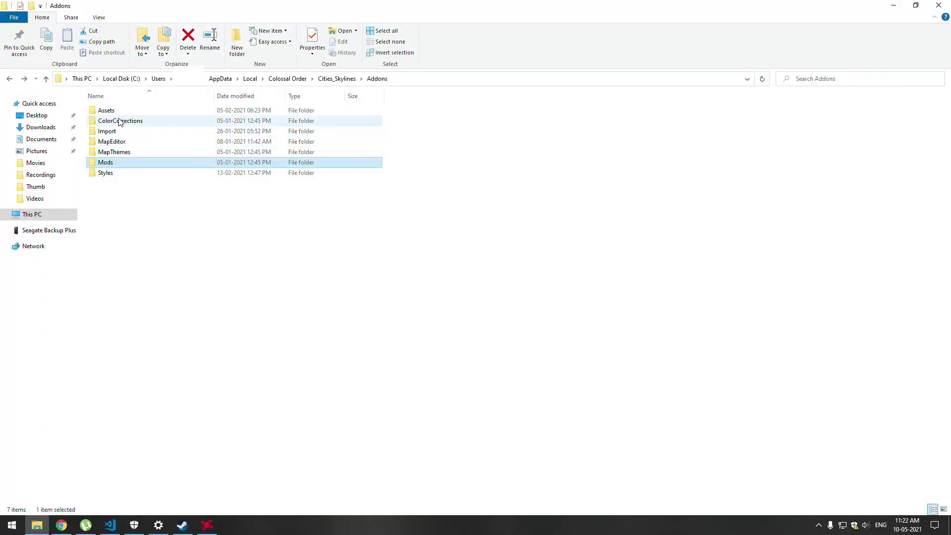
left_click(113, 111)
left_click(119, 121)
left_click(138, 163)
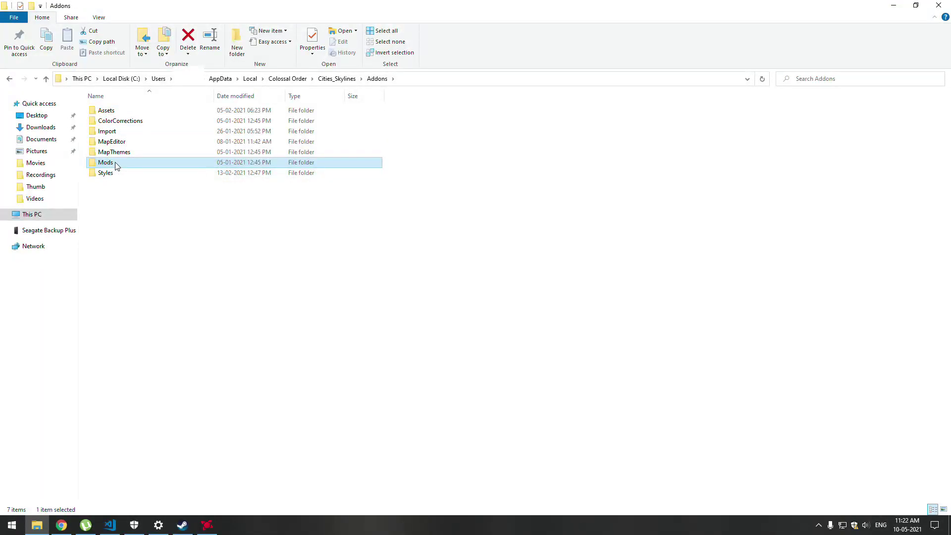
double_click(116, 164)
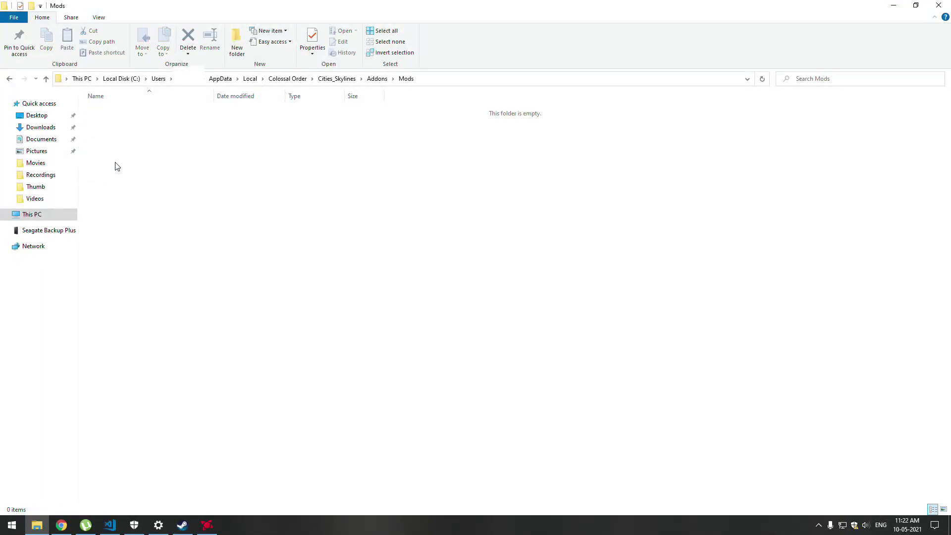
left_click(377, 78)
double_click(125, 113)
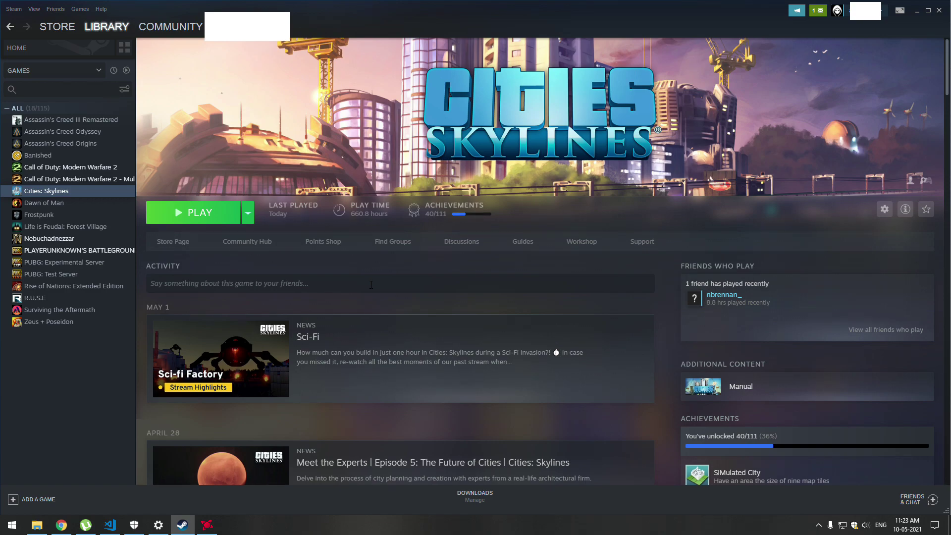
Step: Browse the Cities: Skylines Workshop and open the Rome Termini Central Station item page
mouse_move(106, 34)
left_click(589, 246)
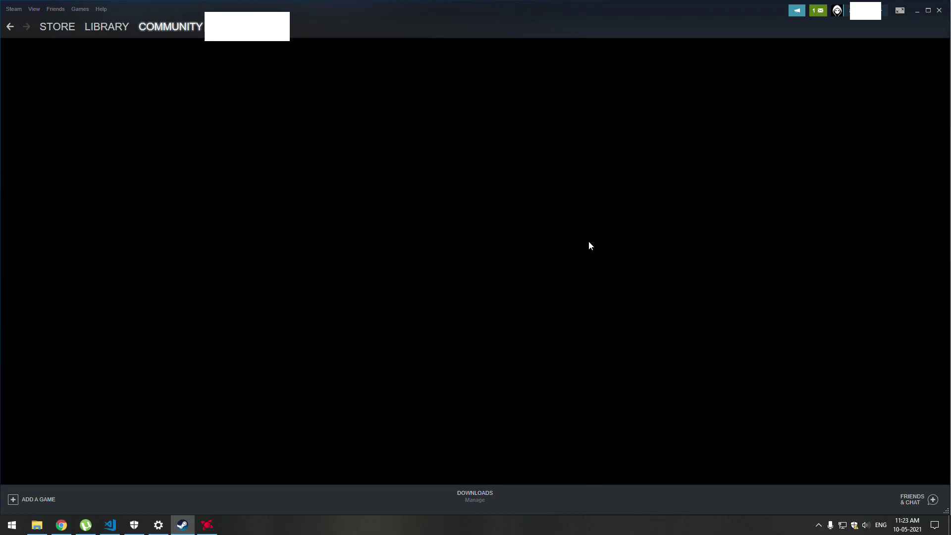
scroll(382, 284, "down", 1)
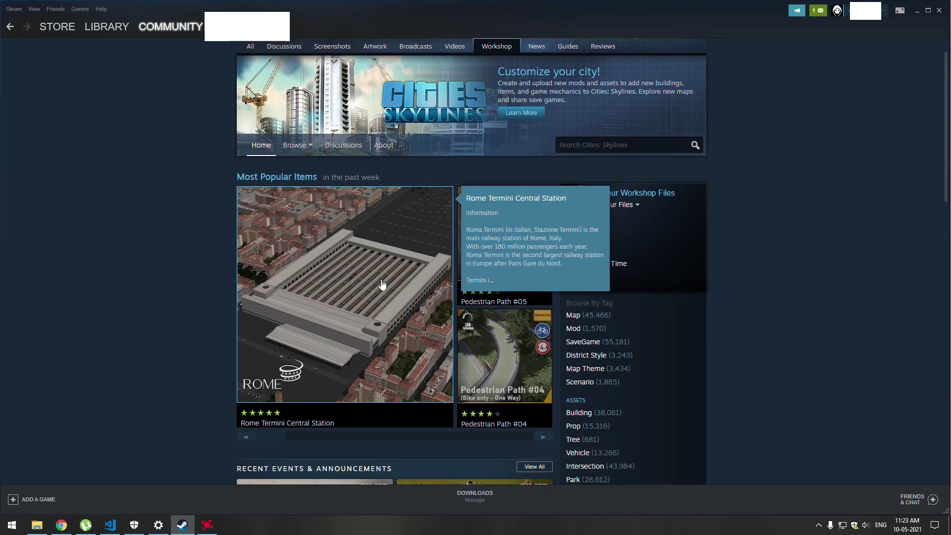
scroll(382, 285, "down", 2)
left_click(383, 288)
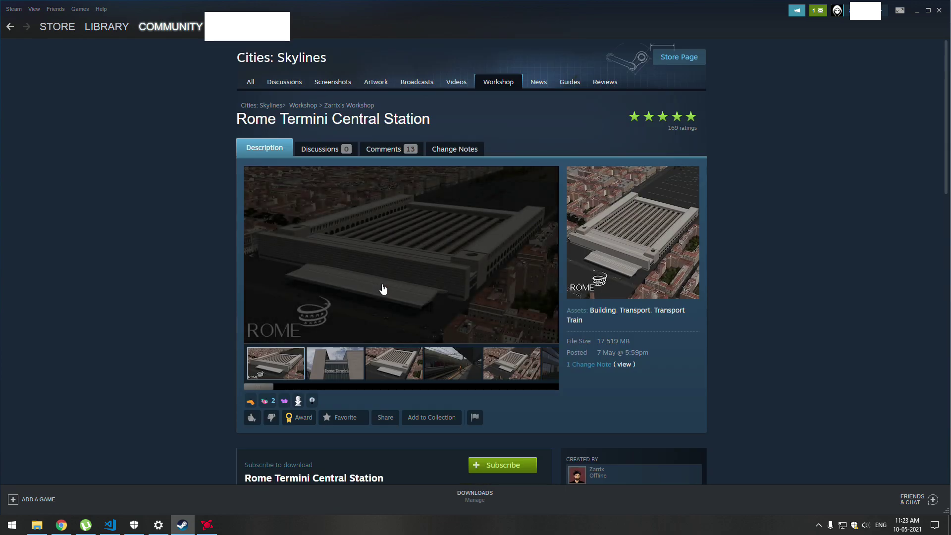